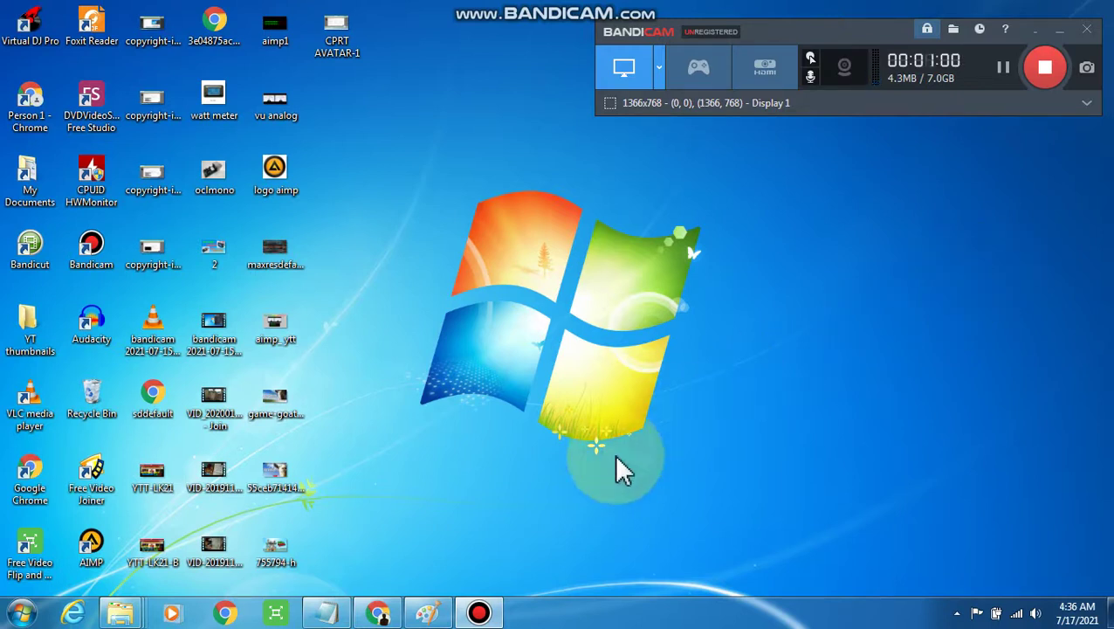
Switch to YouTube Studio in Chrome and open the Avatar 2009 DVDRip draft's checks, keeping the current Windows color scheme when asked
left_click(478, 613)
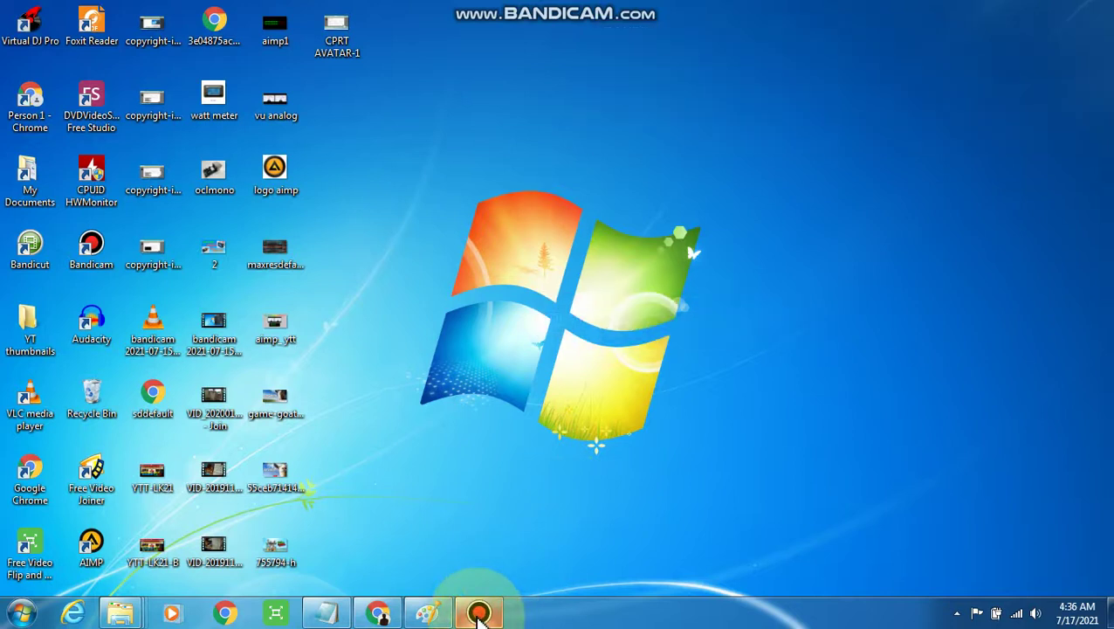
left_click(478, 613)
left_click(479, 613)
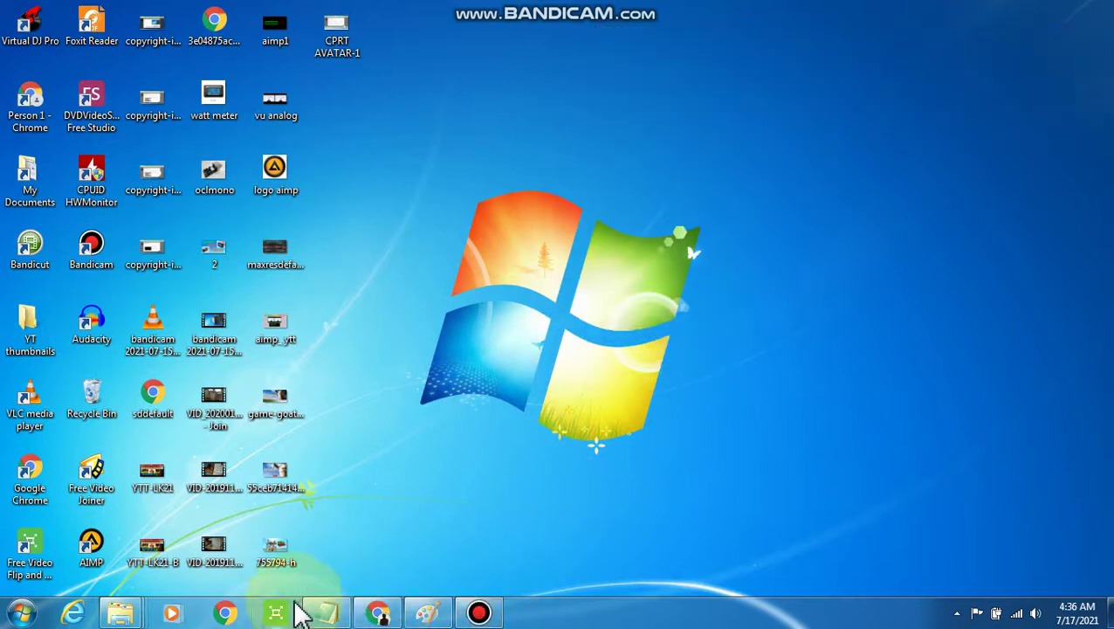
left_click(378, 614)
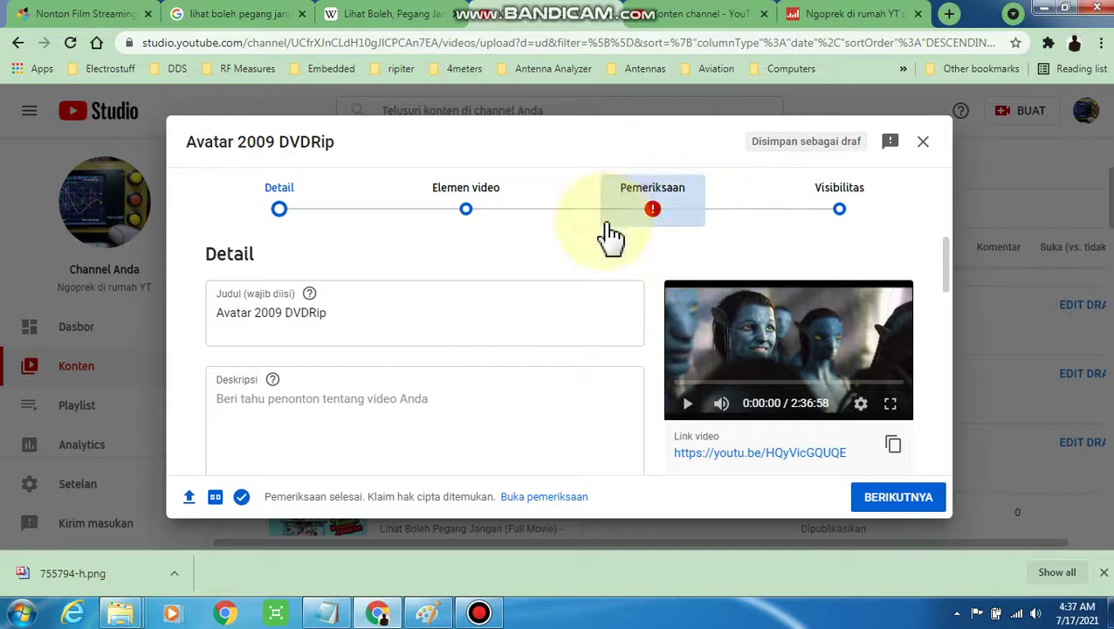
left_click(673, 215)
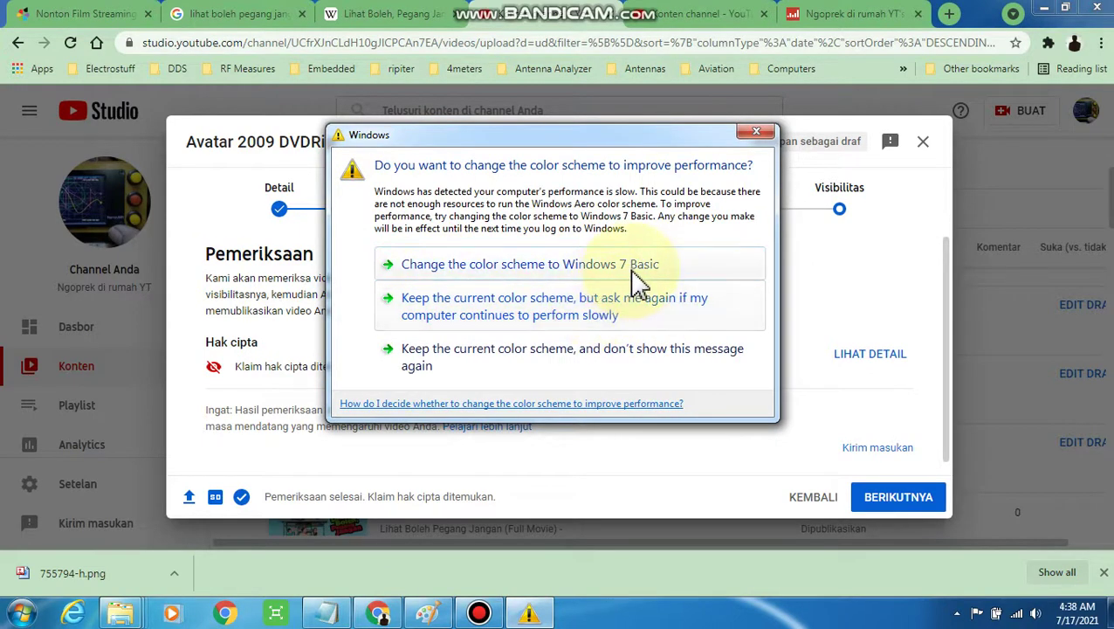
left_click(602, 320)
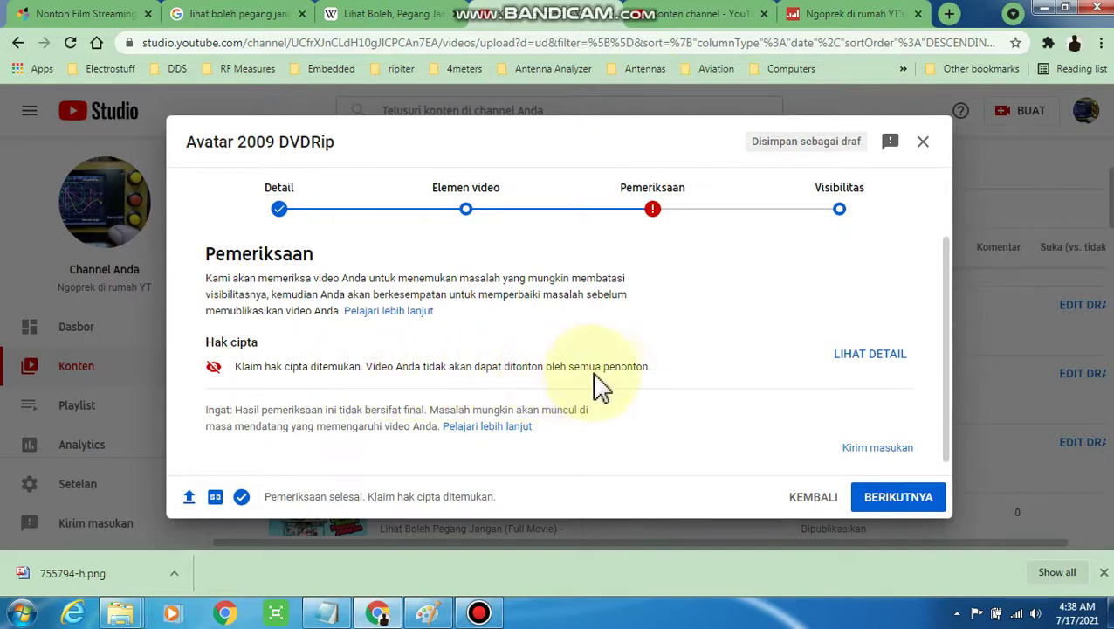
Open the draft's copyright details and review the channel impact, visibility and monetization summary, keeping the current color scheme when asked
left_click(882, 365)
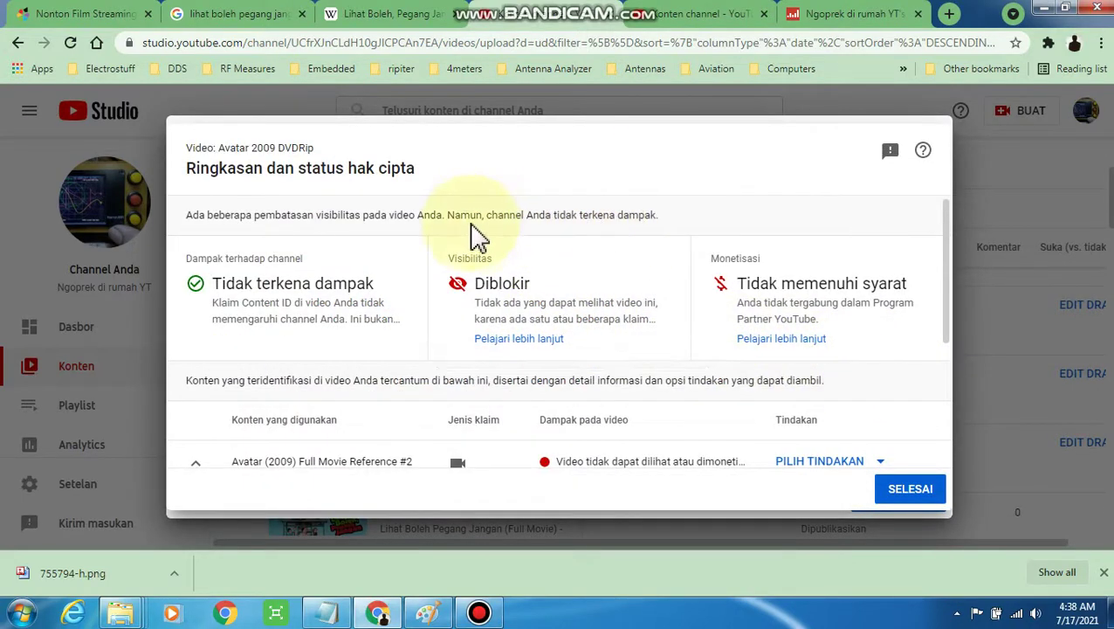
scroll(391, 422, "down", 3)
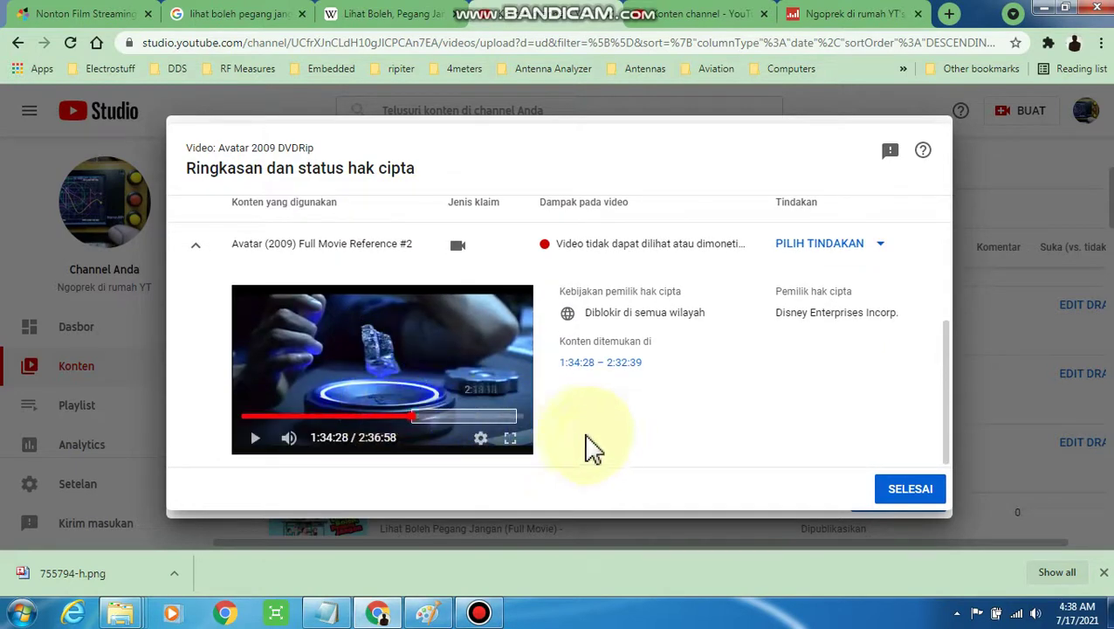
scroll(599, 450, "up", 3)
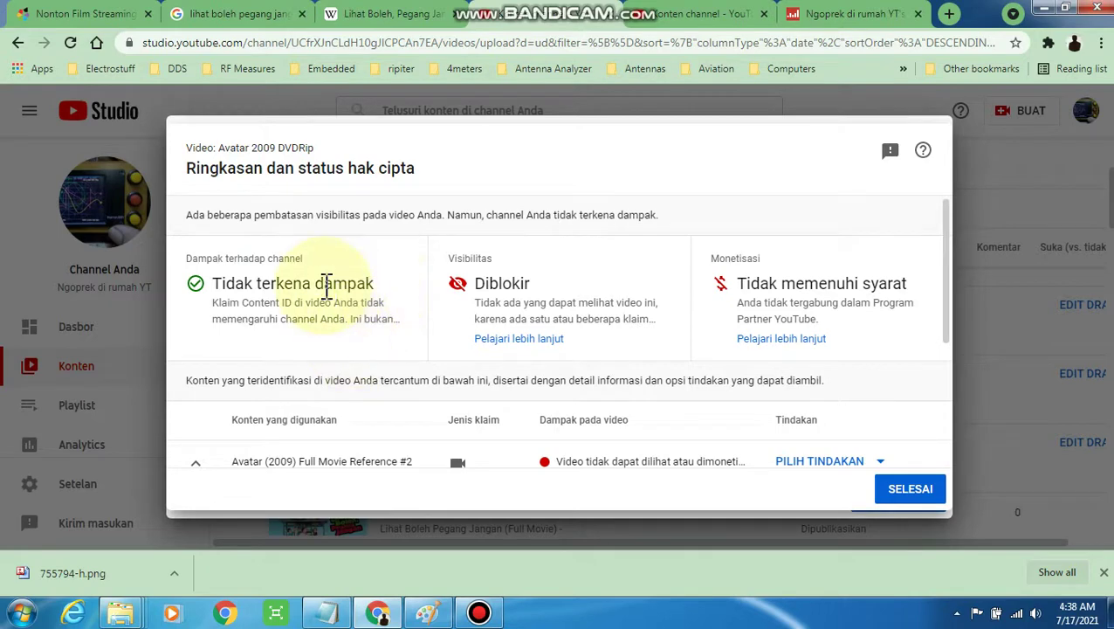
scroll(331, 285, "down", 2)
scroll(341, 302, "up", 2)
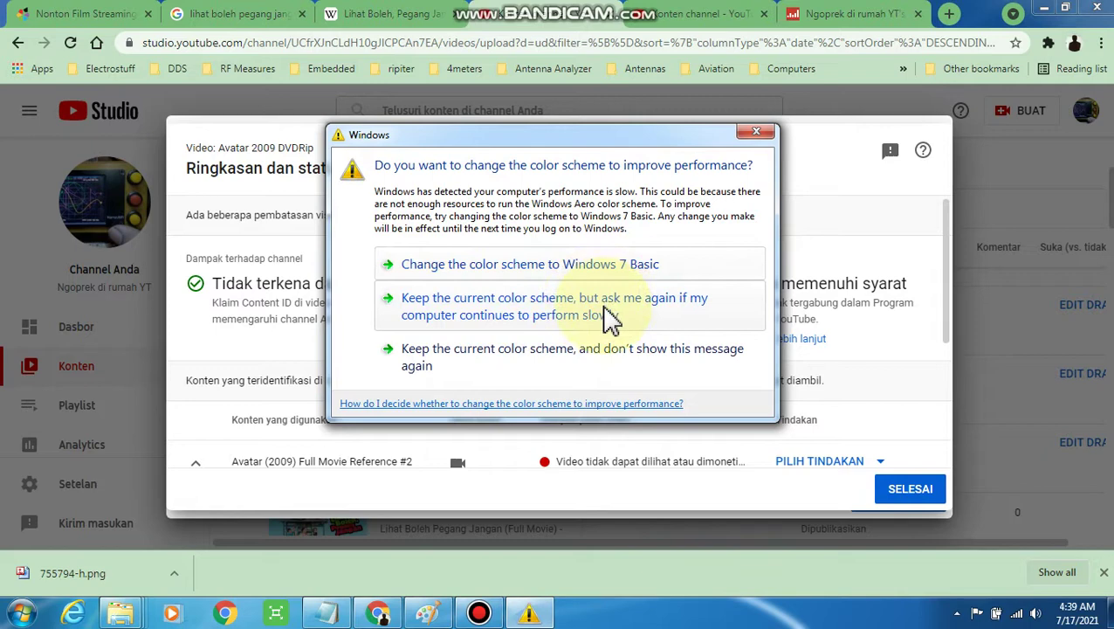
left_click(600, 308)
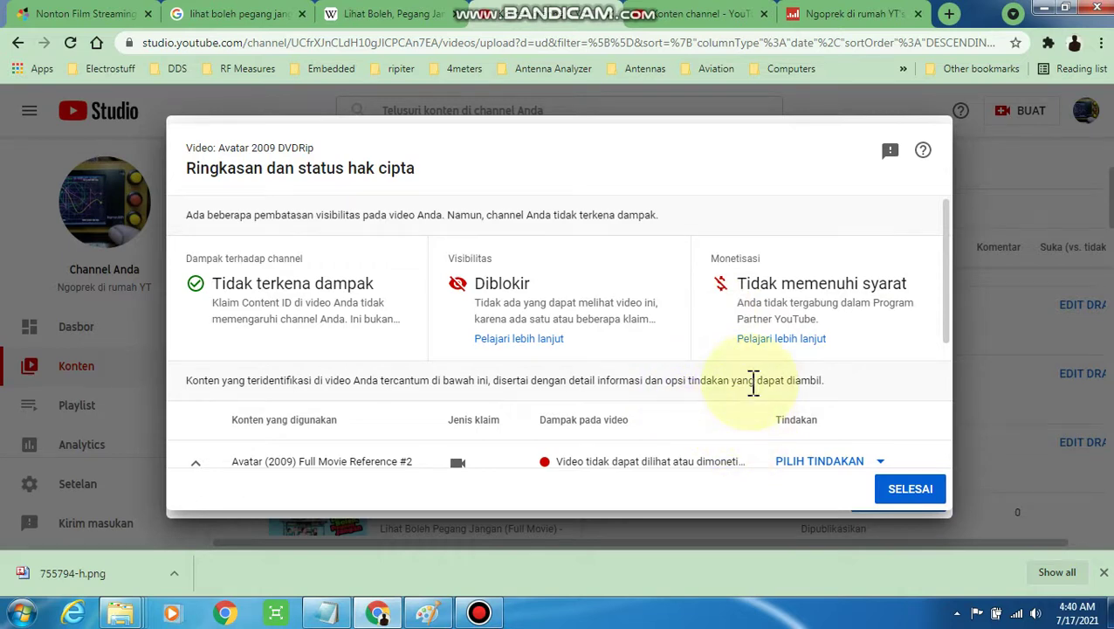
Review the claimed content's policy, owner and matched segment, keeping the Windows color scheme and suppressing further prompts about it
scroll(781, 448, "down", 2)
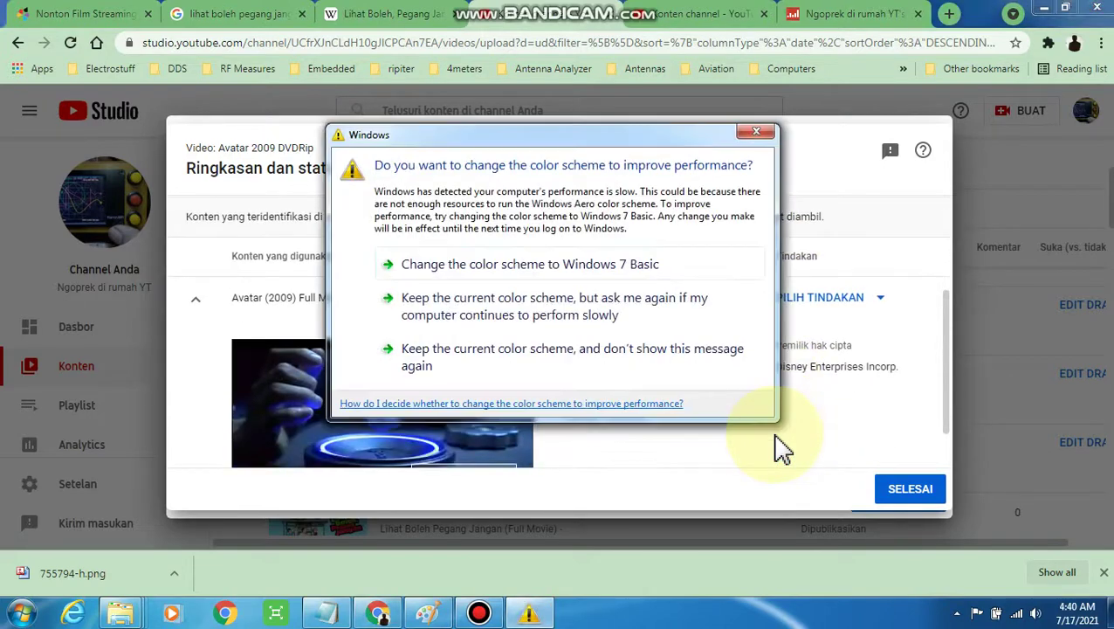
left_click(645, 371)
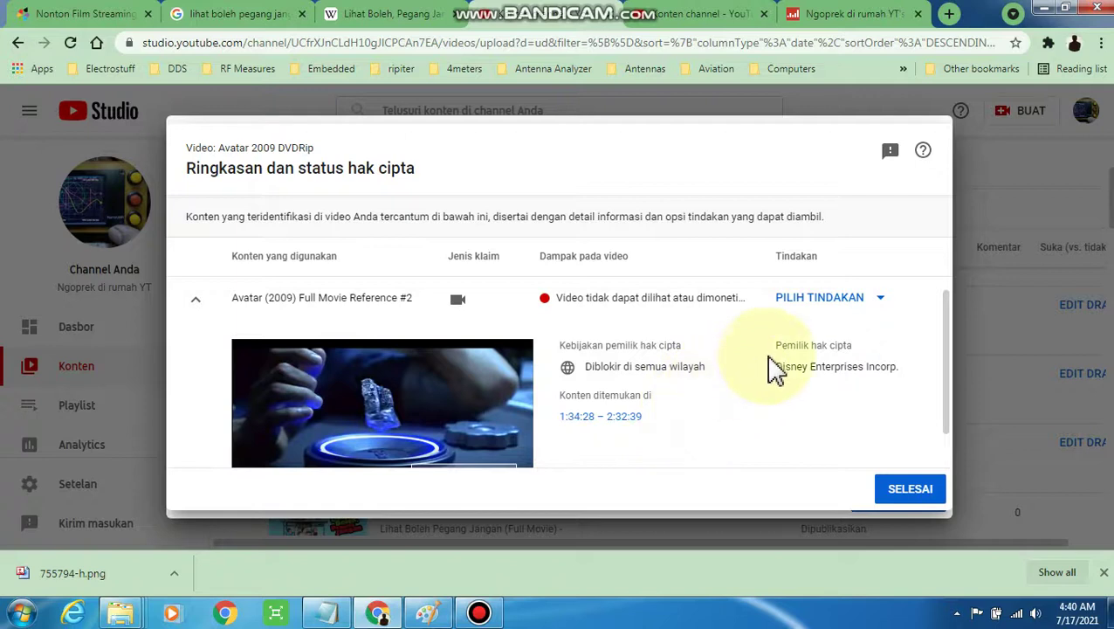
scroll(775, 370, "down", 1)
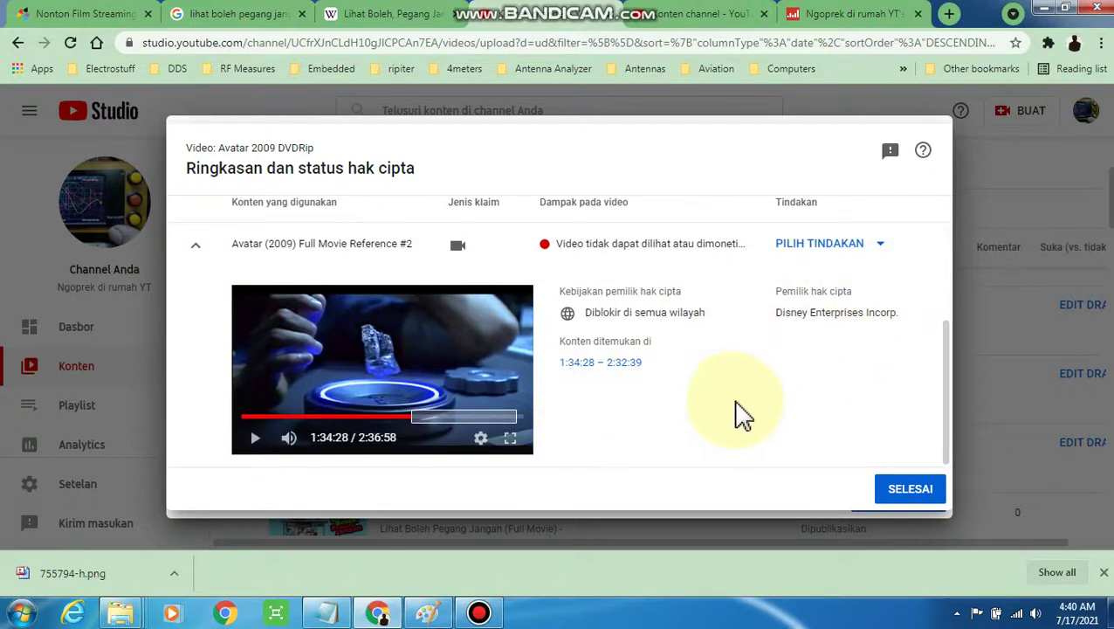
scroll(746, 406, "up", 1)
scroll(769, 405, "down", 1)
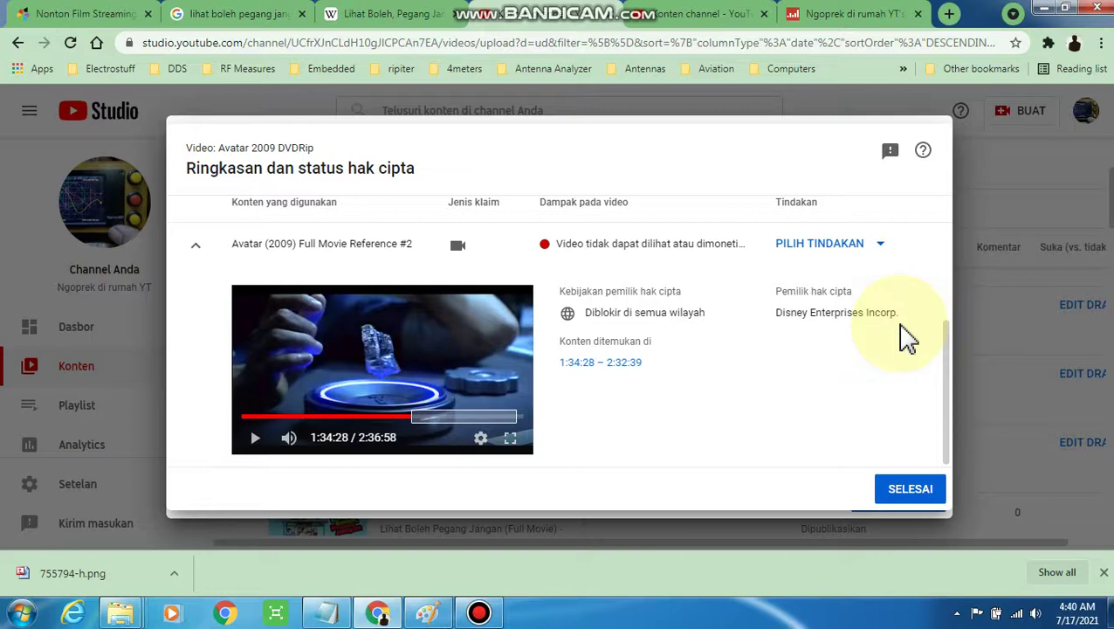
View the actions available for the Avatar (2009) claim without choosing one, and finish the copyright review
left_click(883, 246)
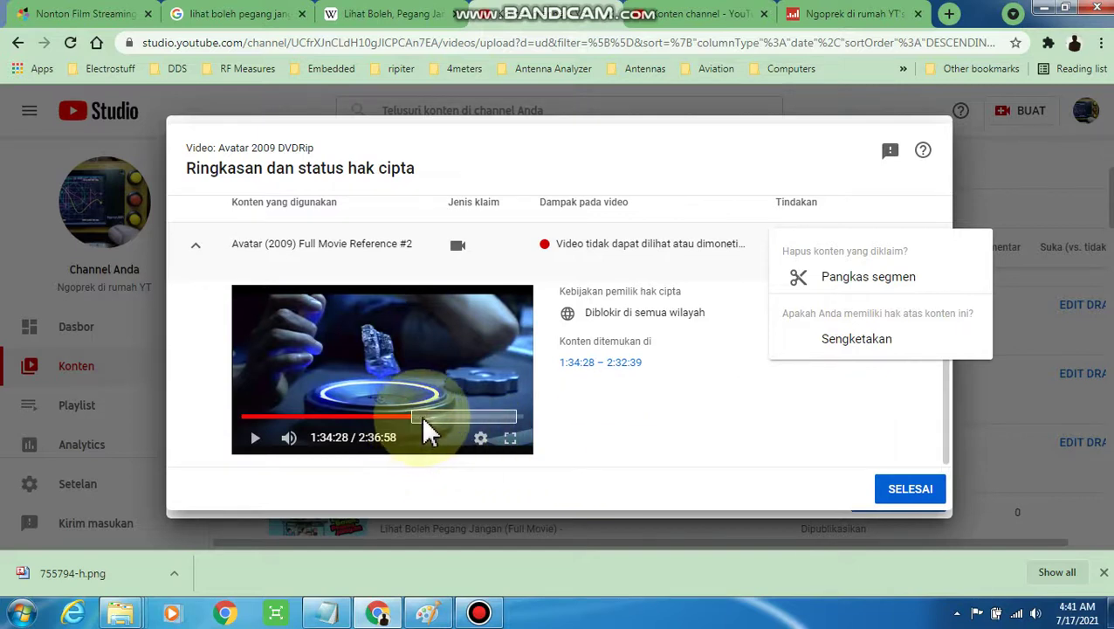
left_click(618, 433)
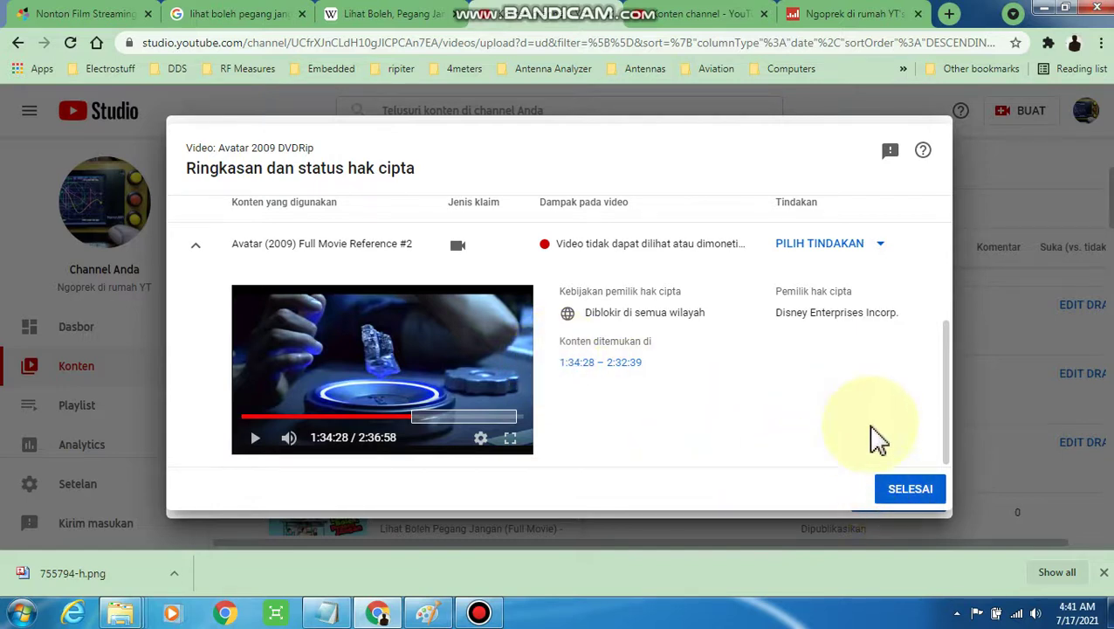
left_click(896, 498)
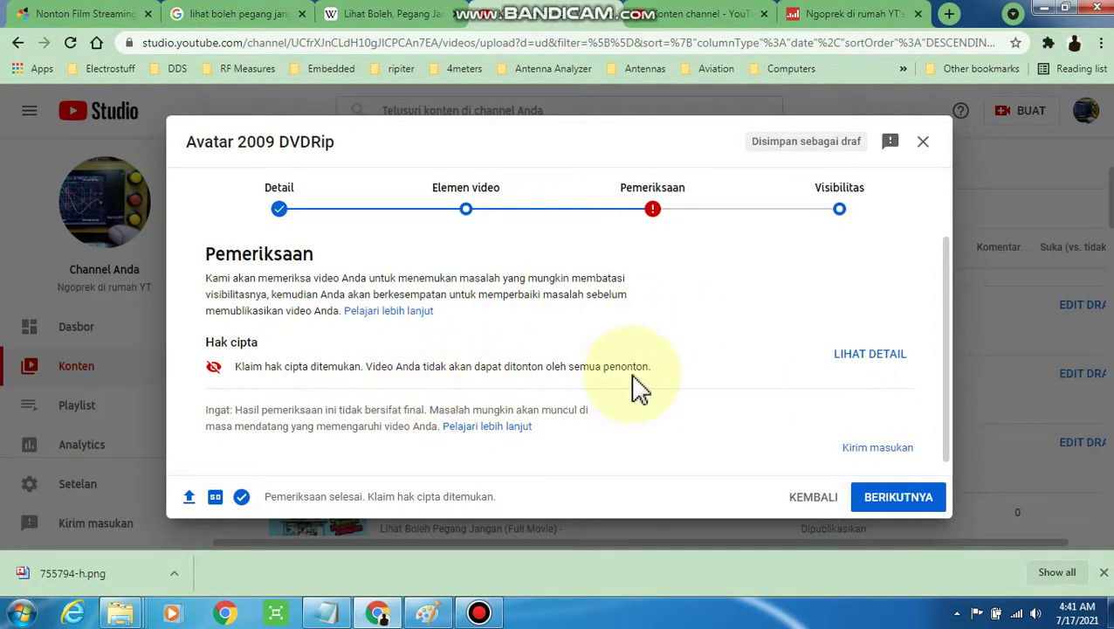
Set the Avatar 2009 DVDRip video's visibility to Publik, publish it and dismiss the sharing dialog
scroll(786, 384, "down", 1)
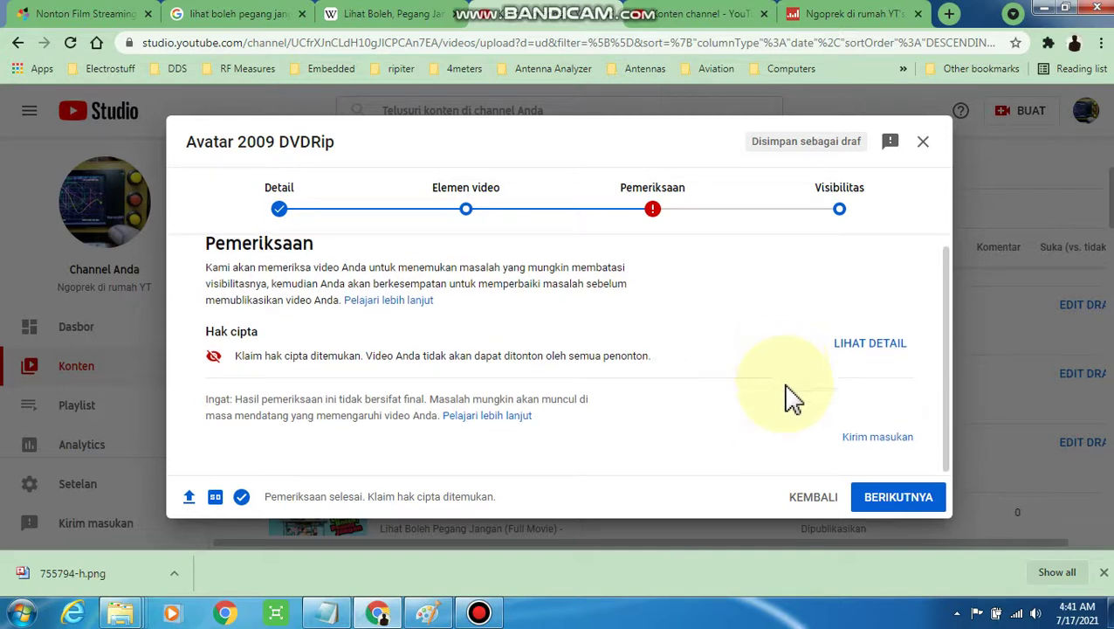
left_click(880, 499)
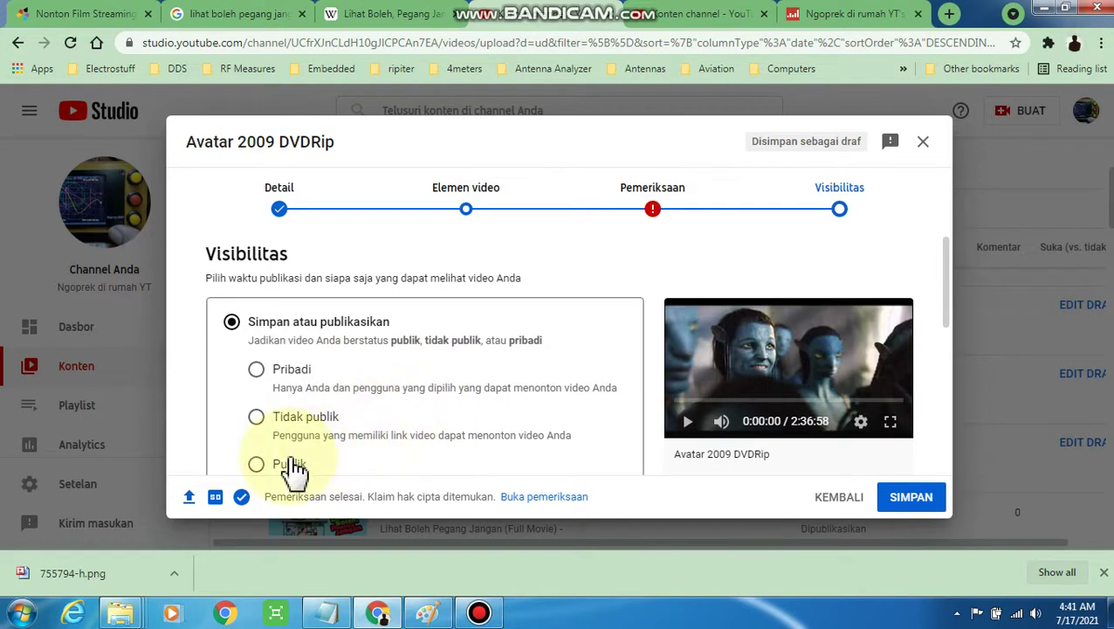
scroll(288, 465, "down", 2)
left_click(257, 305)
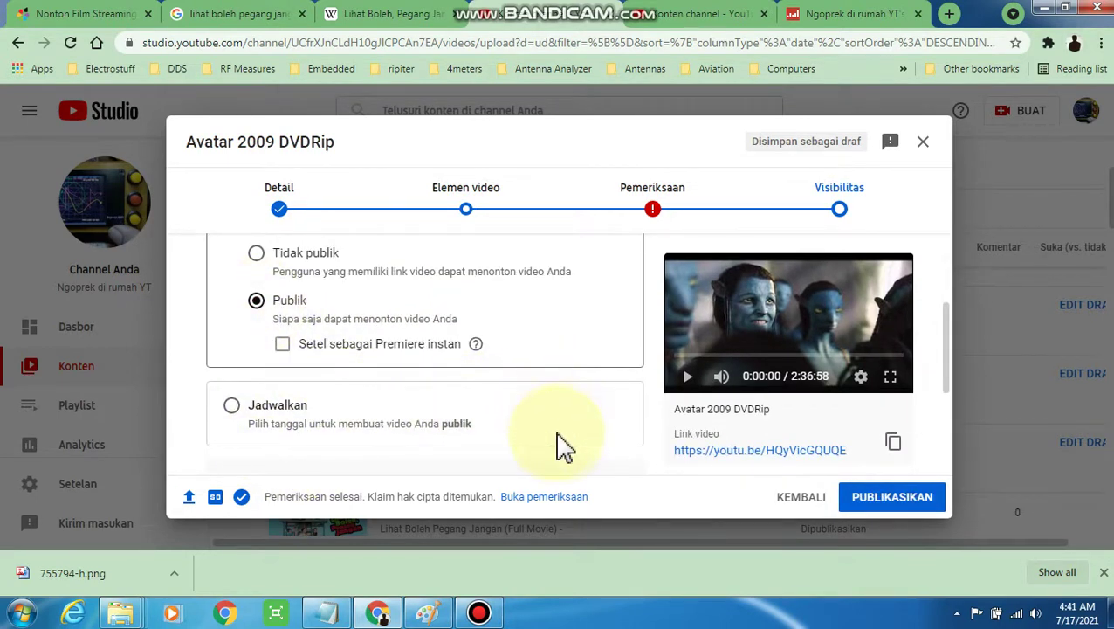
scroll(563, 449, "down", 1)
scroll(566, 450, "down", 2)
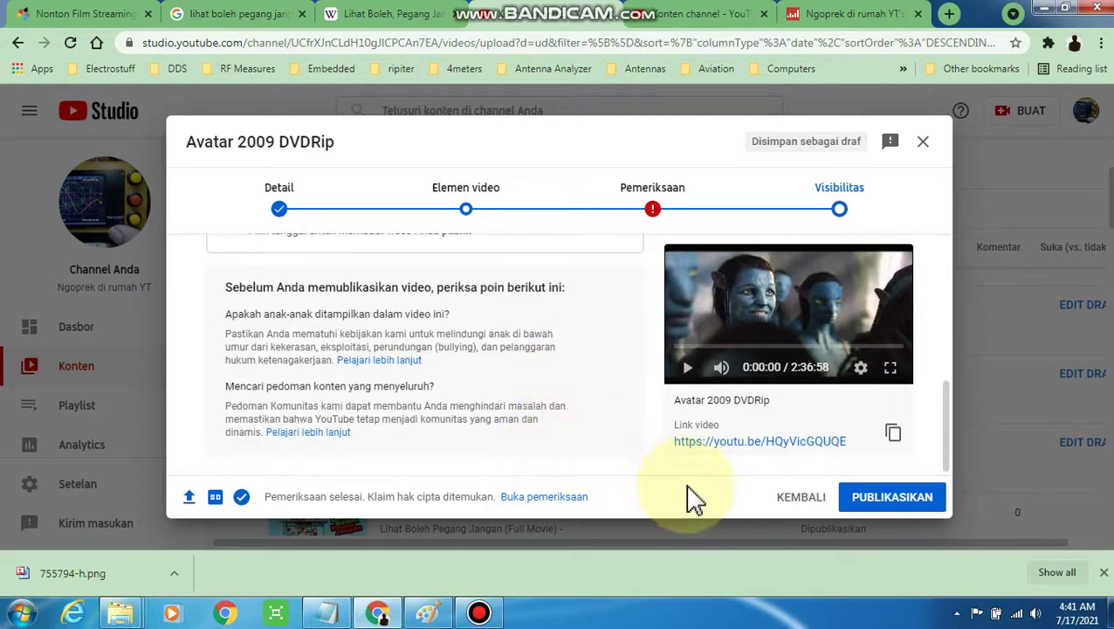
left_click(891, 496)
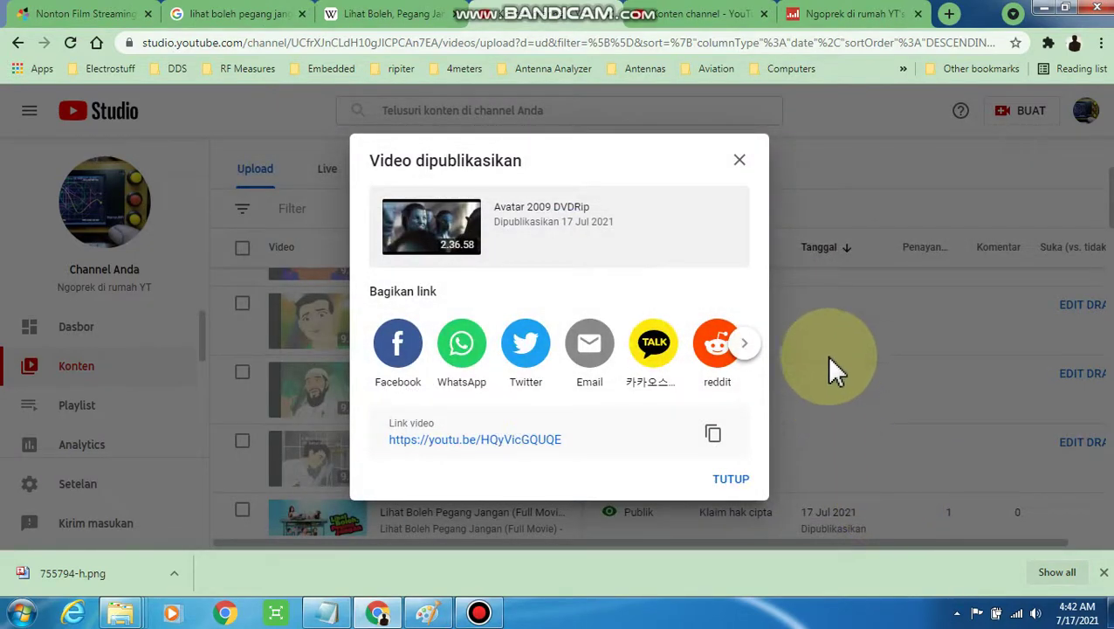
left_click(742, 480)
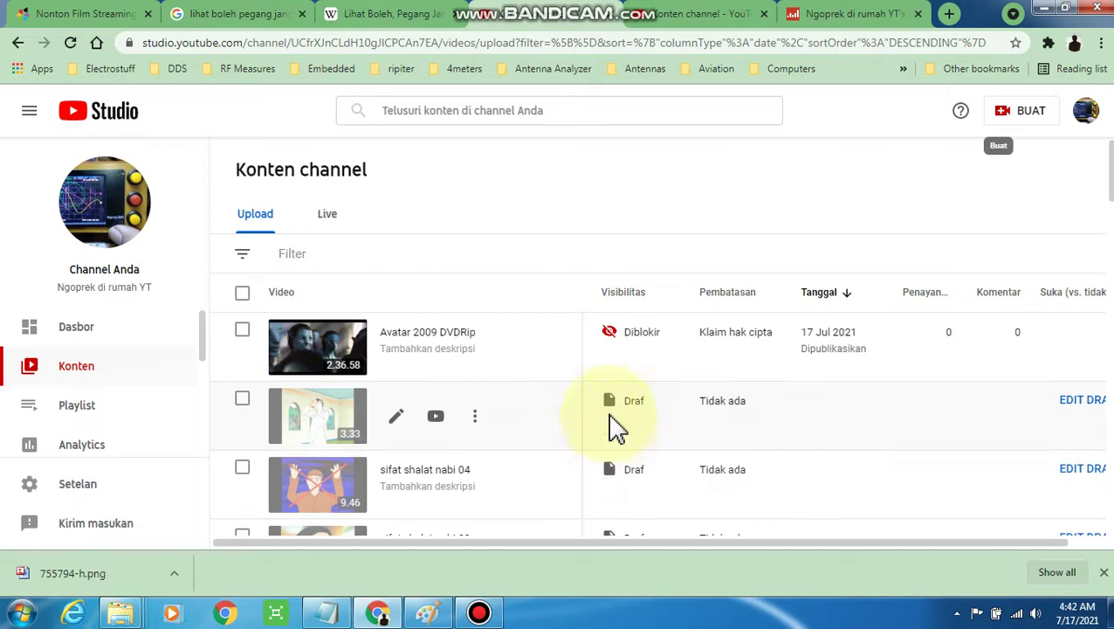
Inspect the published Avatar video's visibility options and the explanation of its status in the channel content list
left_click(669, 333)
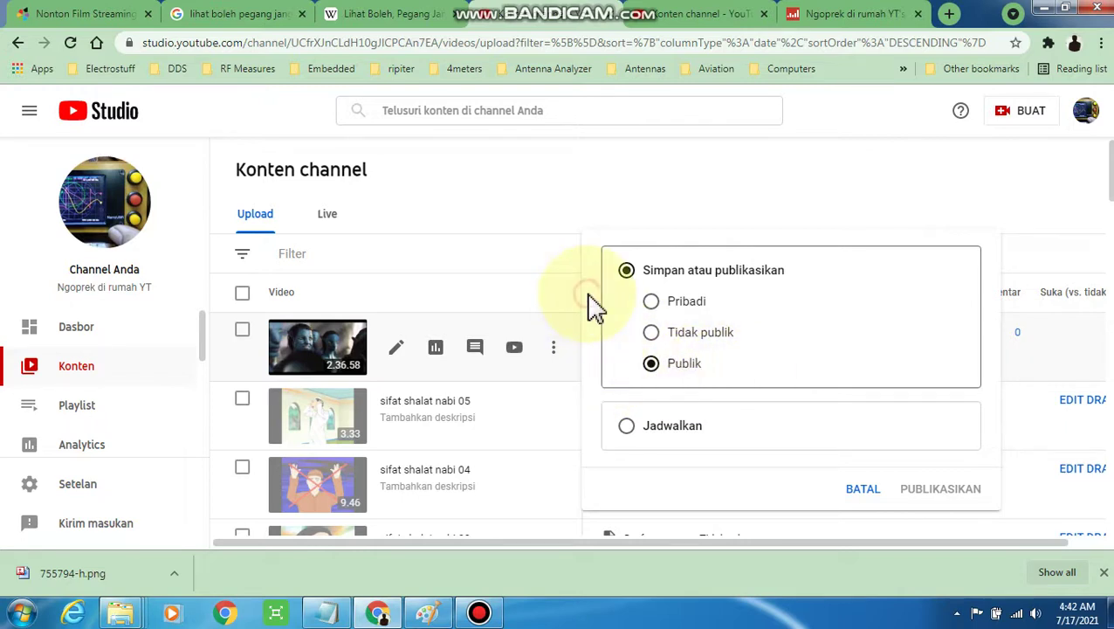
left_click(745, 224)
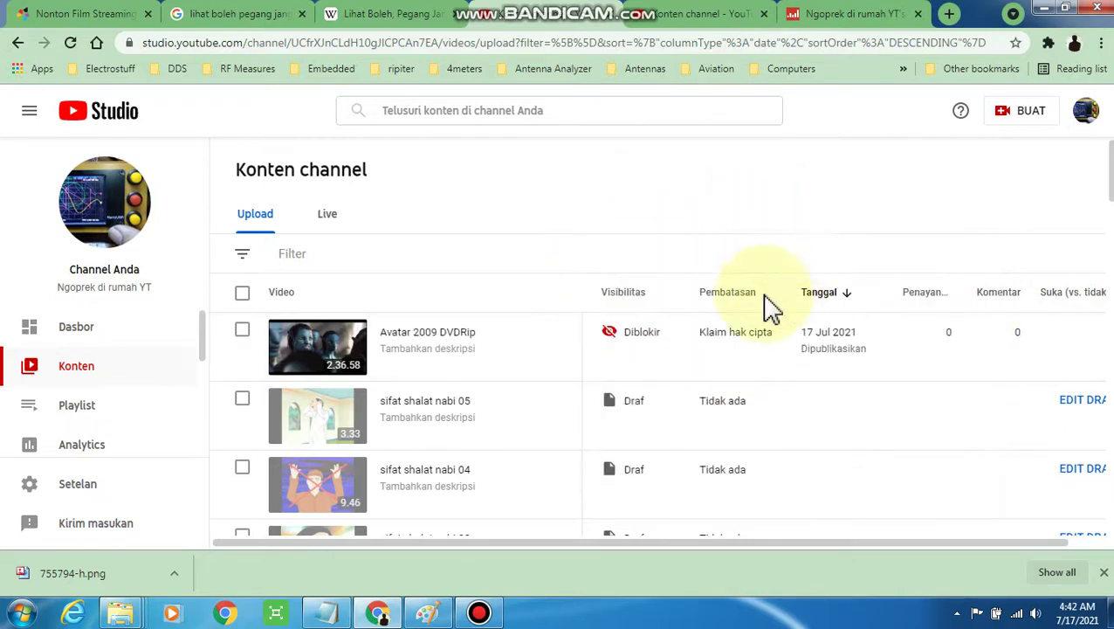
mouse_move(657, 356)
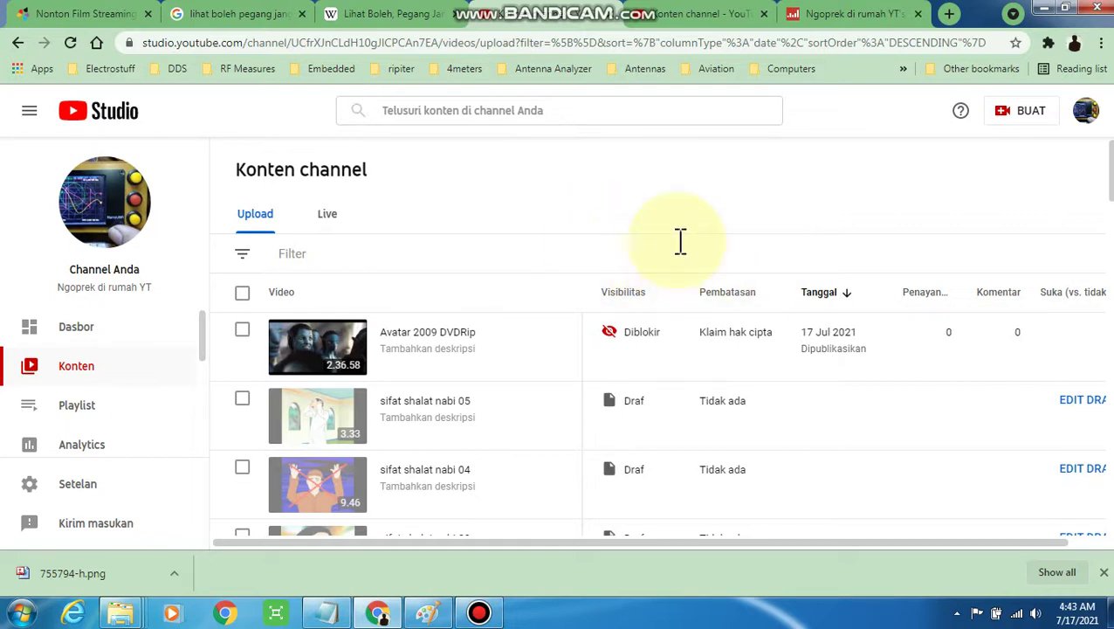
scroll(682, 249, "down", 2)
scroll(684, 201, "up", 2)
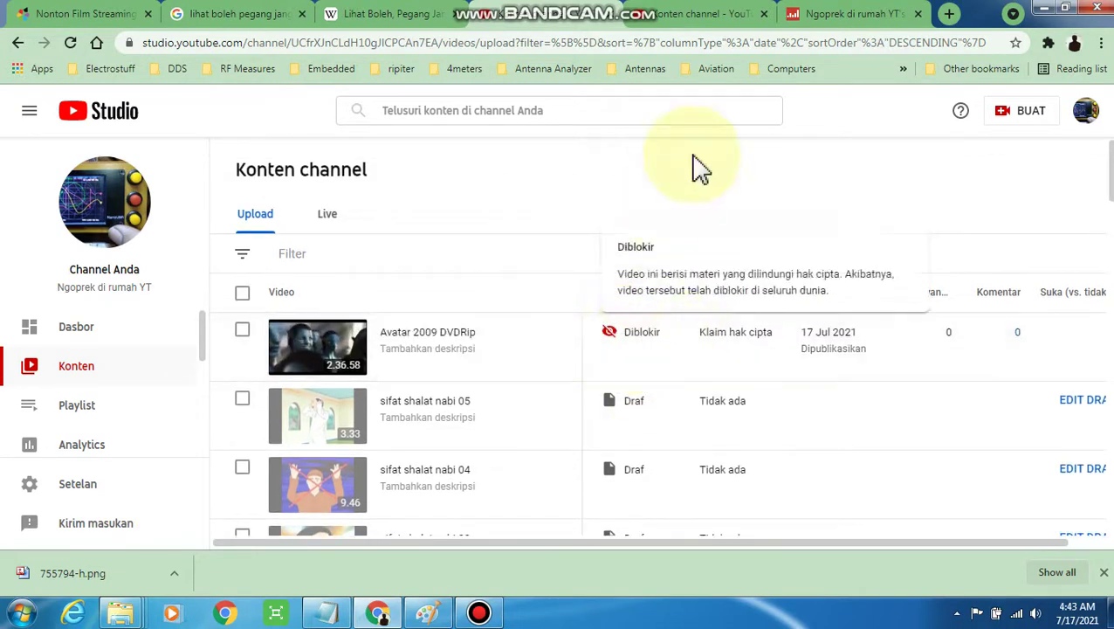
View the title and description of the "Lihat Boleh Pegang Jangan (Full Movie)" video and cancel the edit
scroll(682, 212, "down", 2)
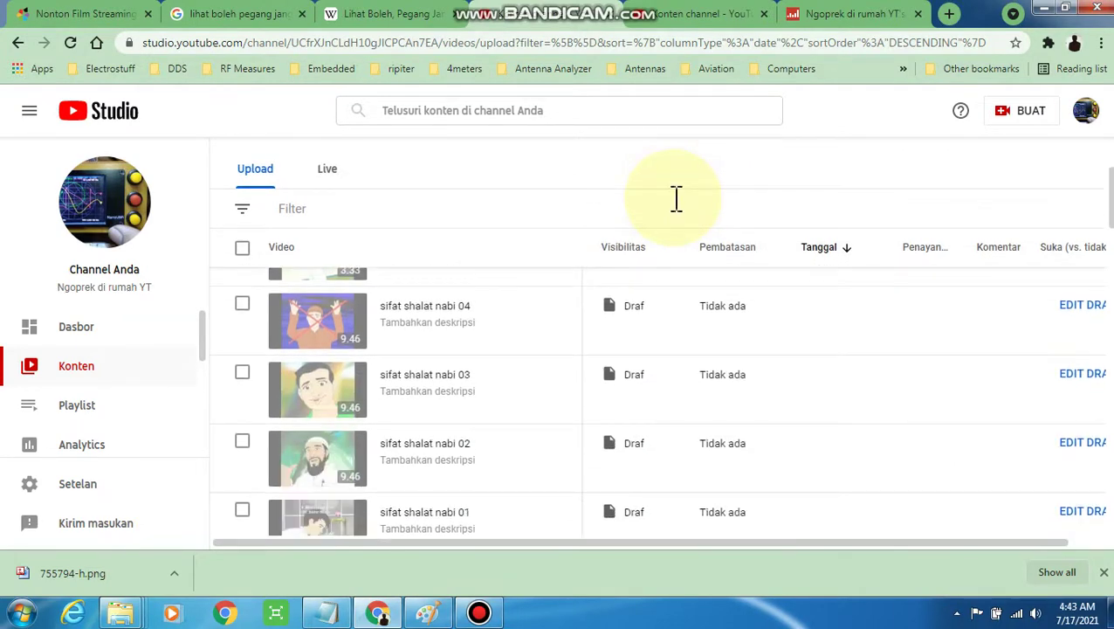
scroll(676, 199, "down", 2)
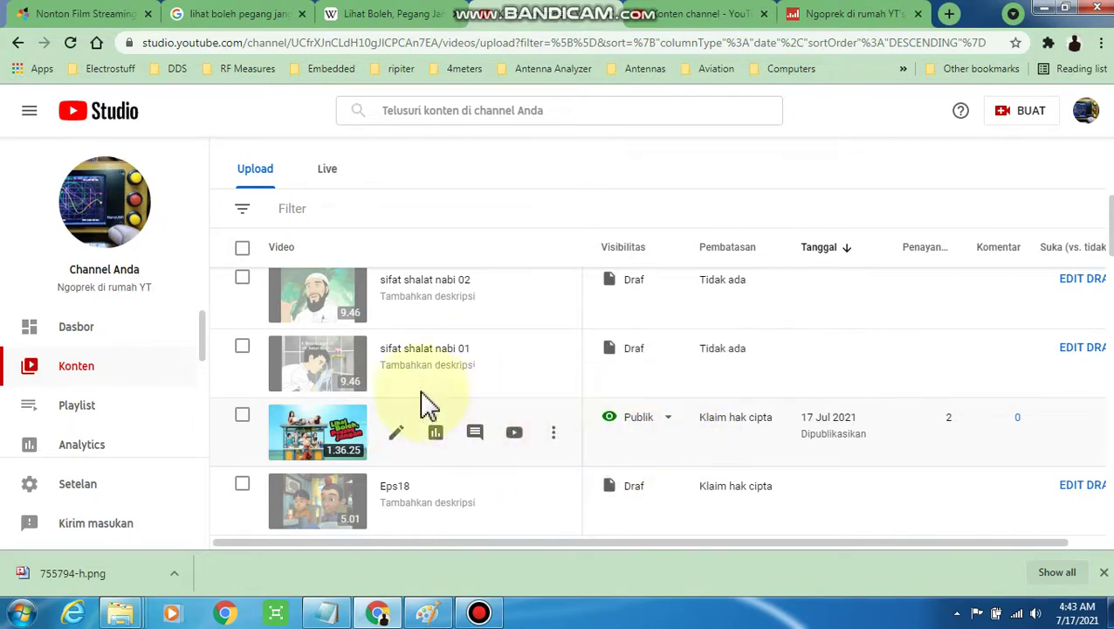
left_click(555, 437)
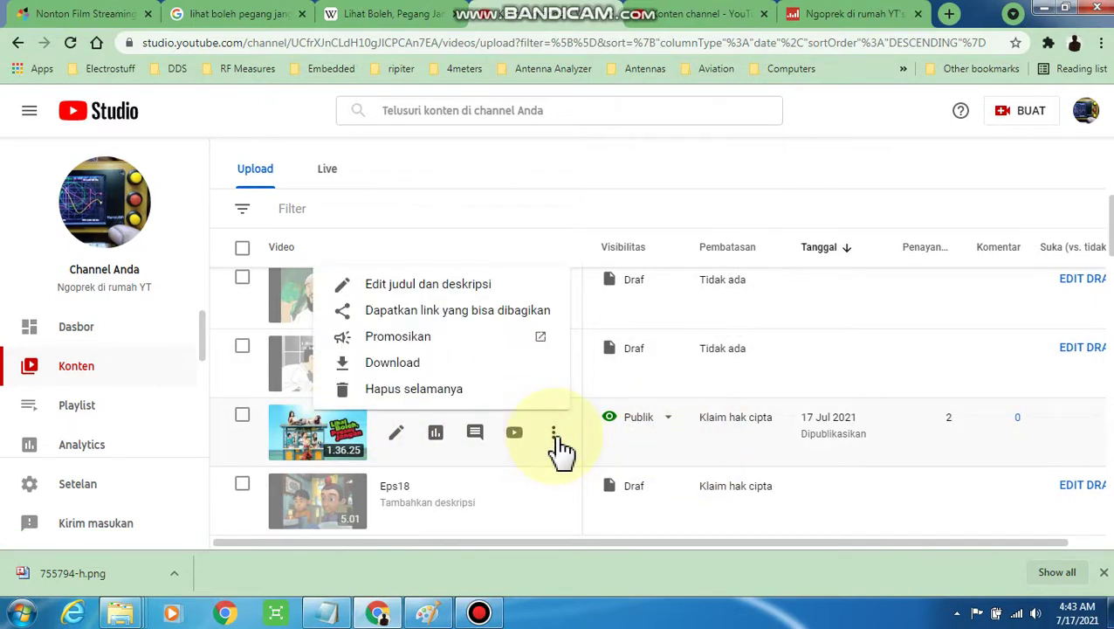
left_click(463, 286)
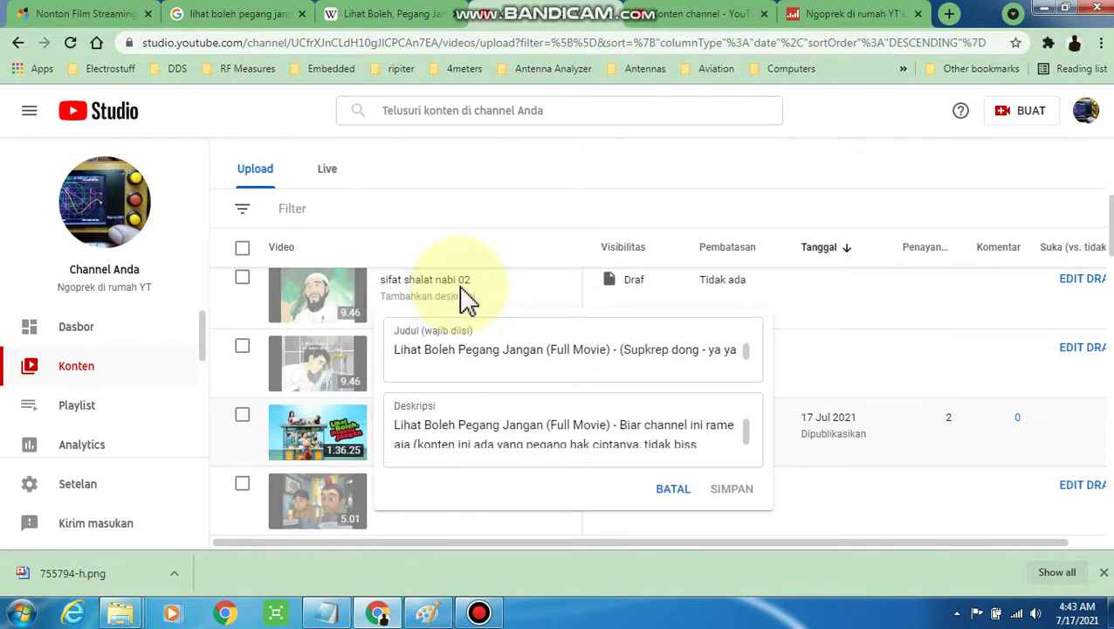
left_click(677, 494)
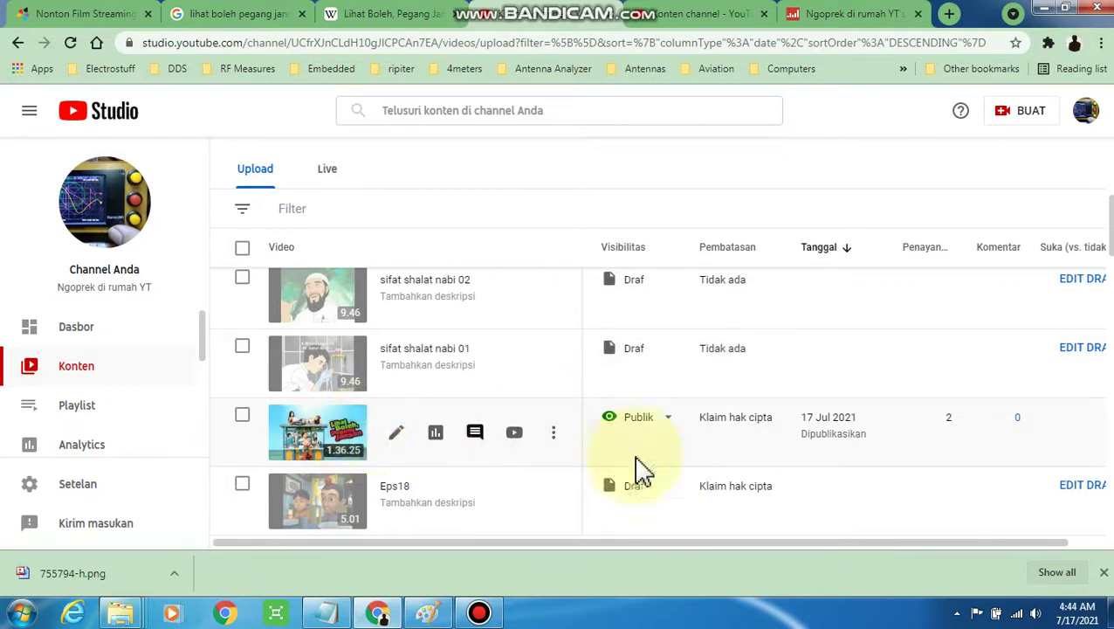
scroll(638, 371, "down", 1)
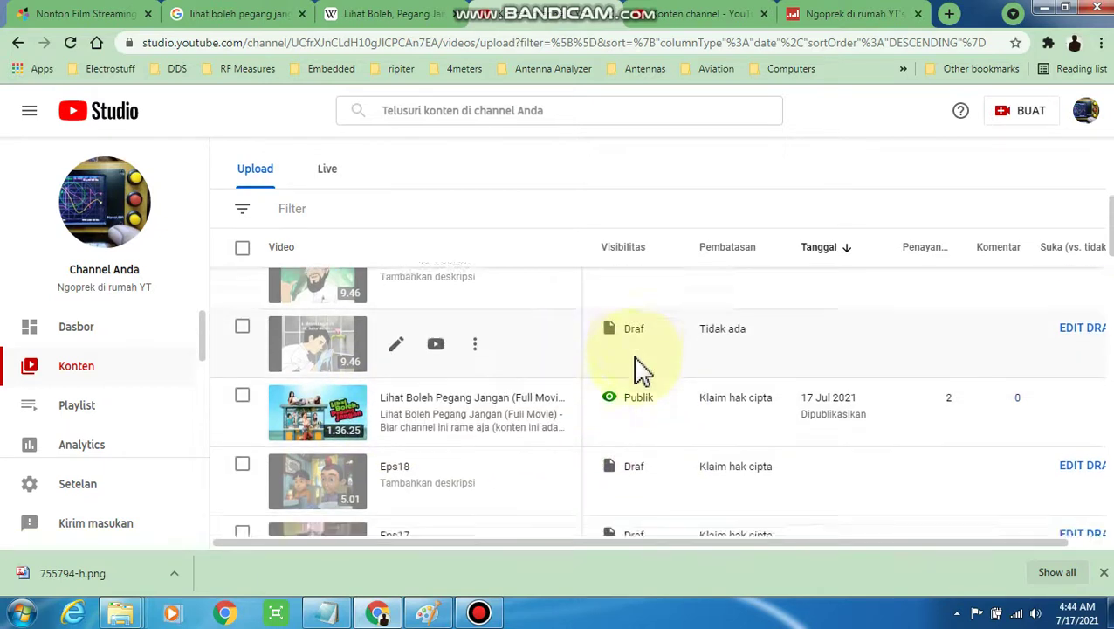
scroll(639, 371, "down", 3)
scroll(636, 376, "down", 3)
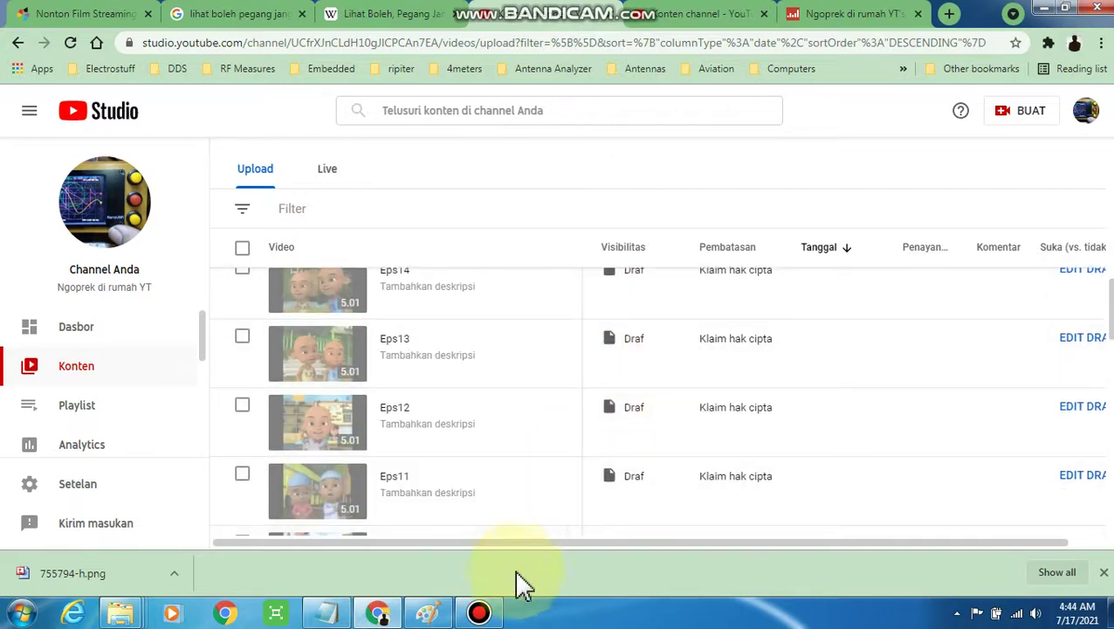
scroll(552, 454, "up", 6)
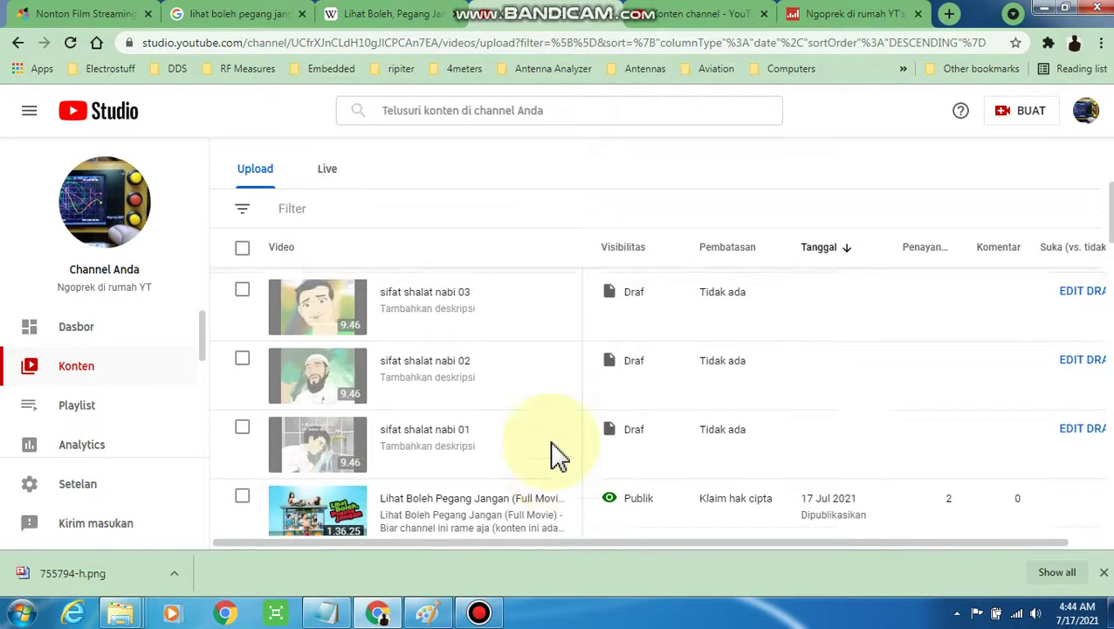
scroll(559, 454, "up", 5)
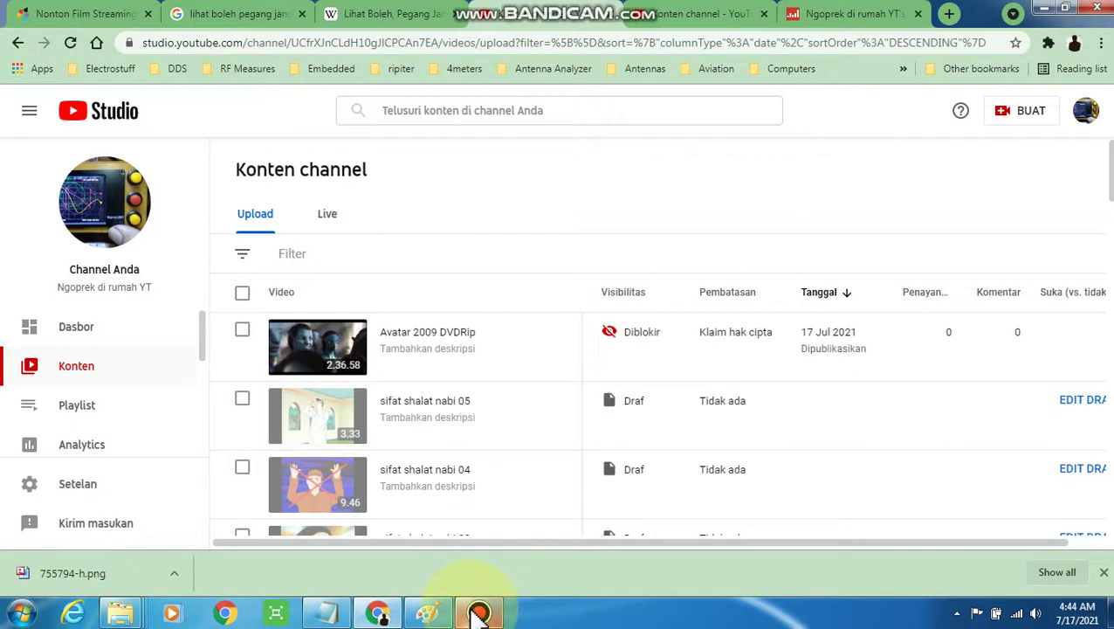
mouse_move(478, 613)
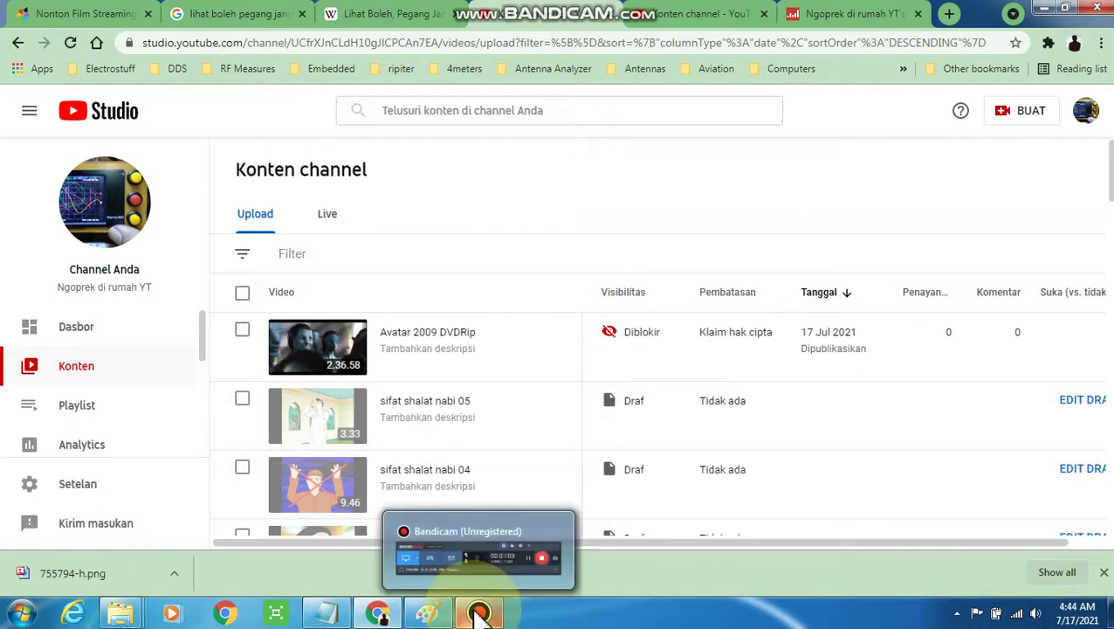